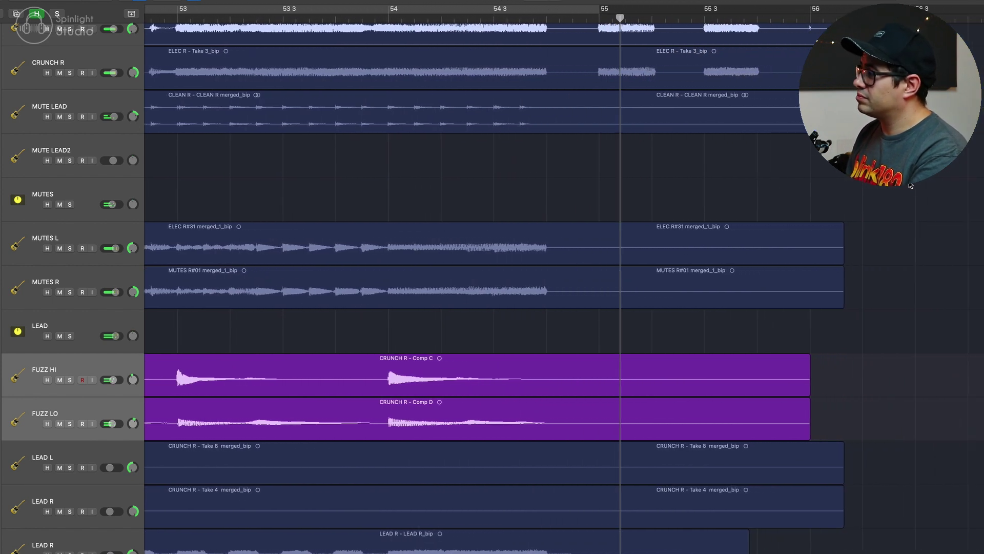
Step: Solo the FUZZ HI and FUZZ LO tracks and play them back from bar 47
{"action": "key", "text": "super+Left"}
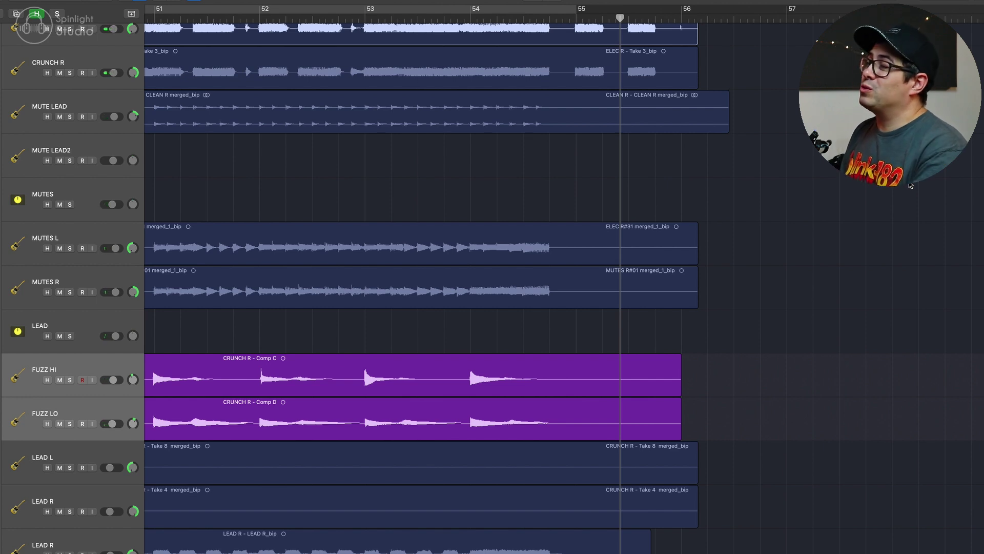
{"action": "key", "text": "space"}
{"action": "key", "text": "s"}
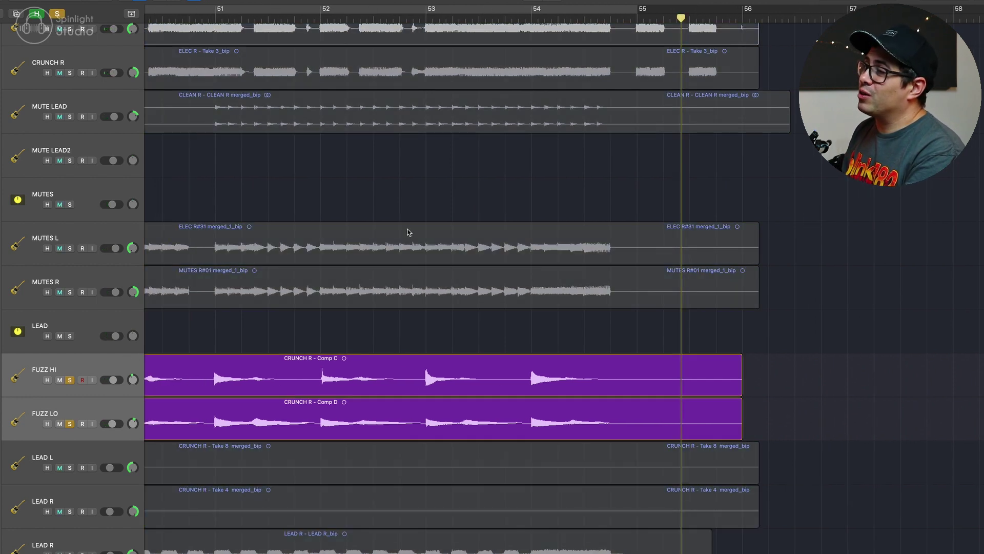
{"action": "key", "text": "space"}
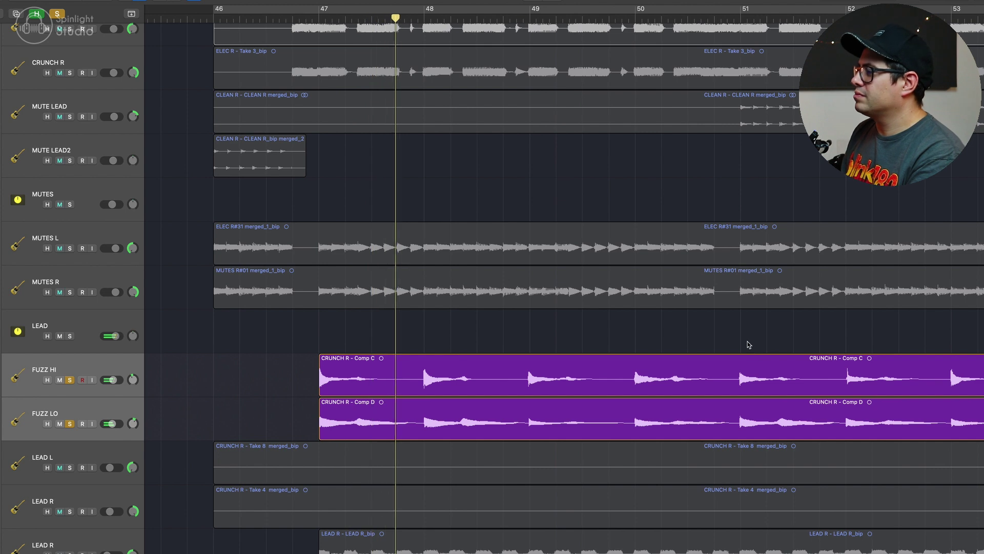
{"action": "scroll", "coordinate": [726, 332], "scroll_direction": "down", "scroll_amount": 1}
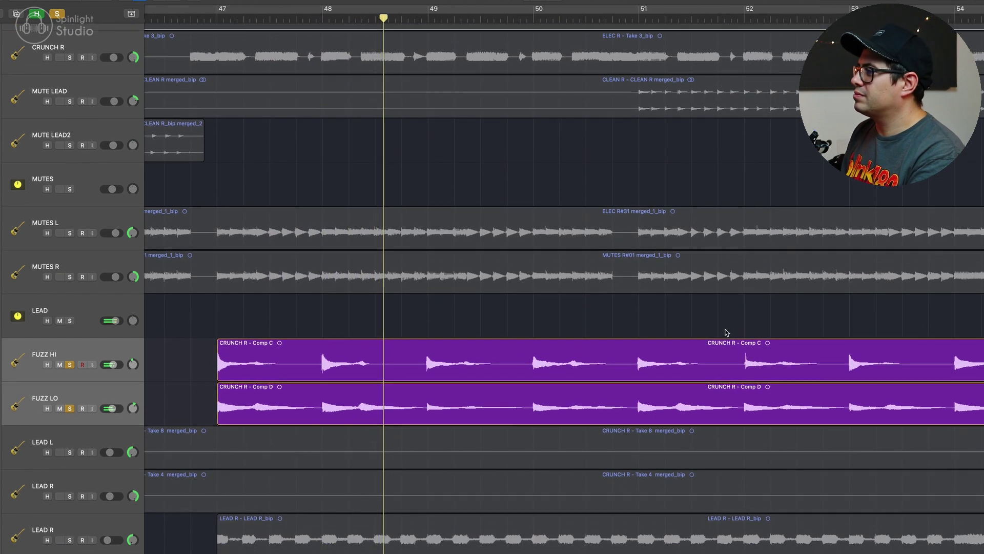
{"action": "scroll", "coordinate": [650, 325], "scroll_direction": "down", "scroll_amount": 1}
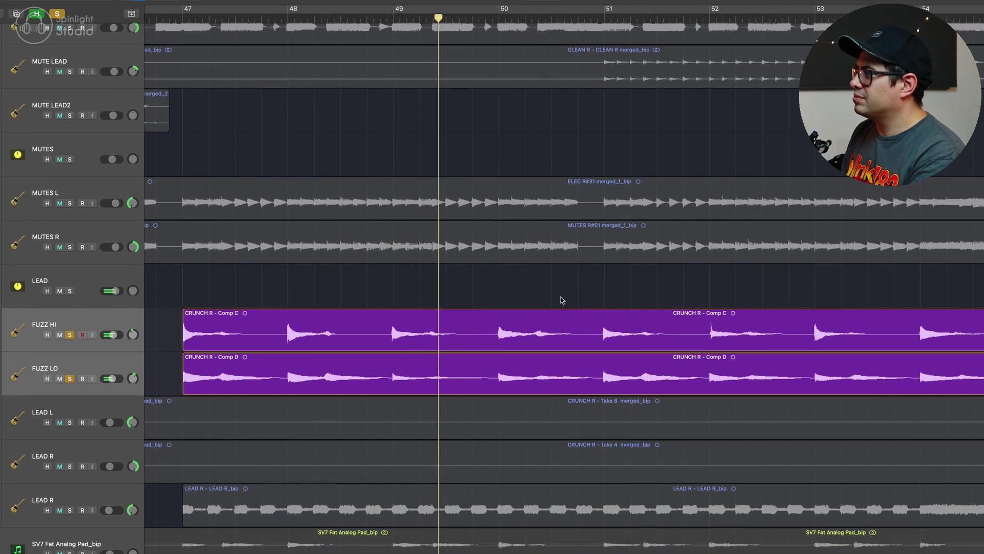
{"action": "scroll", "coordinate": [561, 299], "scroll_direction": "left", "scroll_amount": 1}
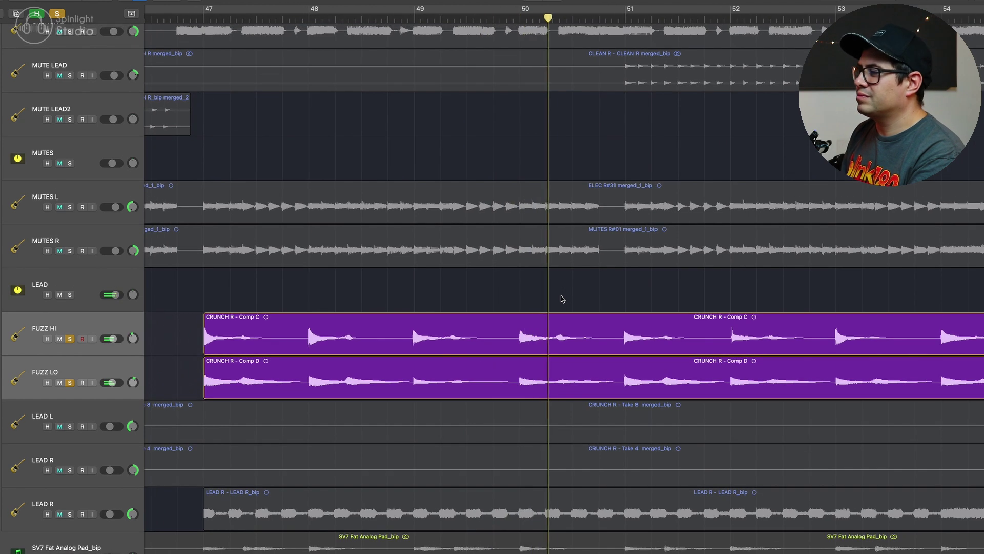
{"action": "scroll", "coordinate": [516, 287], "scroll_direction": "up", "scroll_amount": 1}
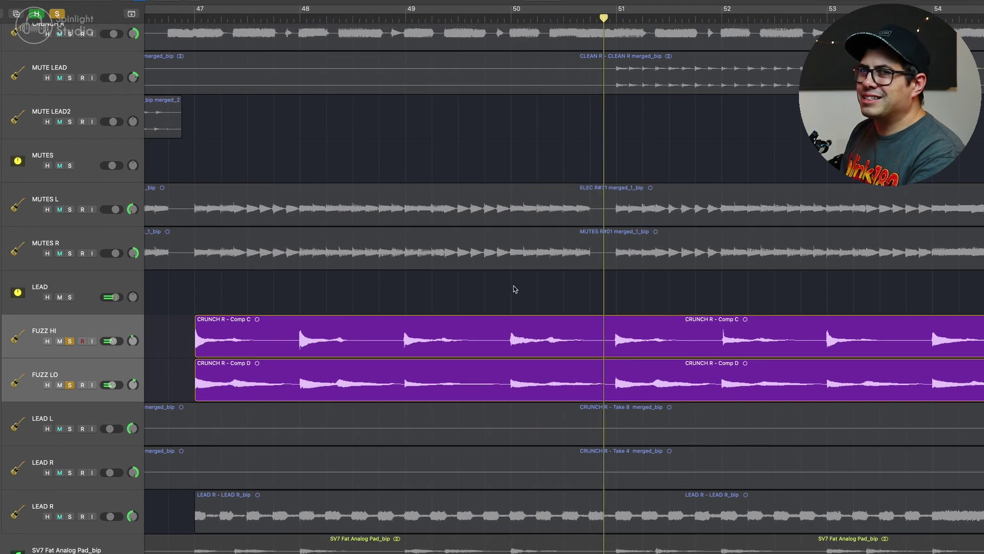
Step: In the mixer, select the FUZZ HI and FUZZ LO channels together and open the bx_bassdude amp plug-in on FUZZ HI
{"action": "key", "text": "x"}
{"action": "key", "text": "x"}
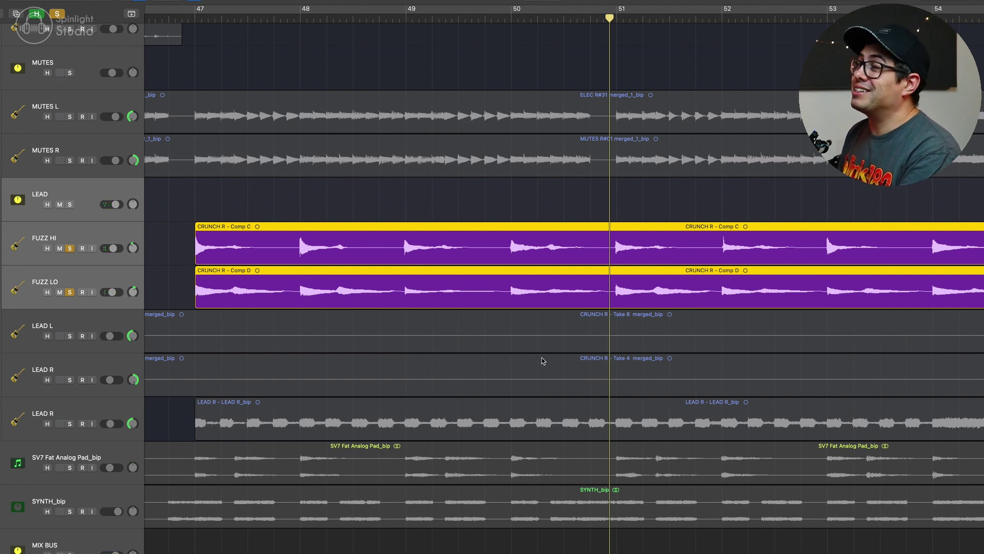
{"action": "key", "text": "x"}
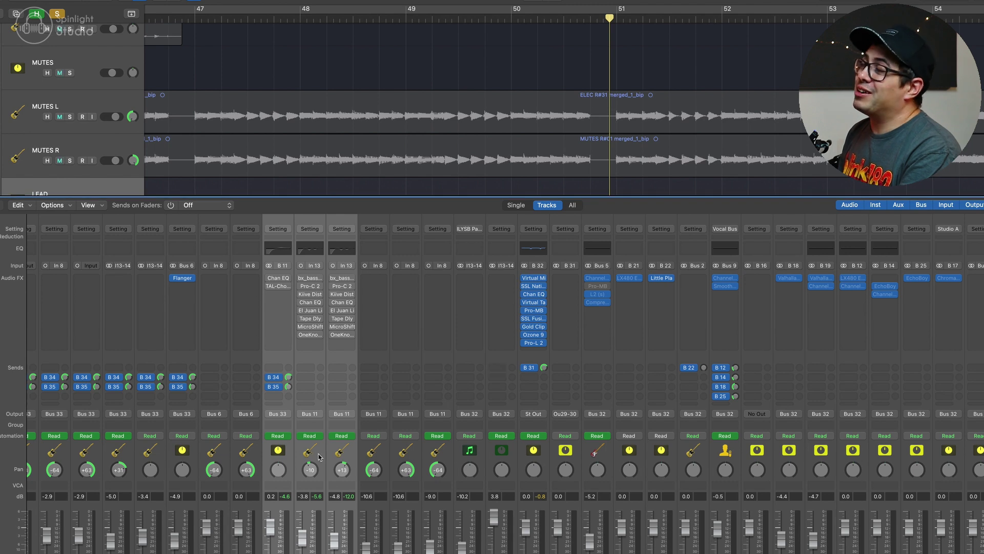
{"action": "left_click", "coordinate": [331, 450], "text": "shift"}
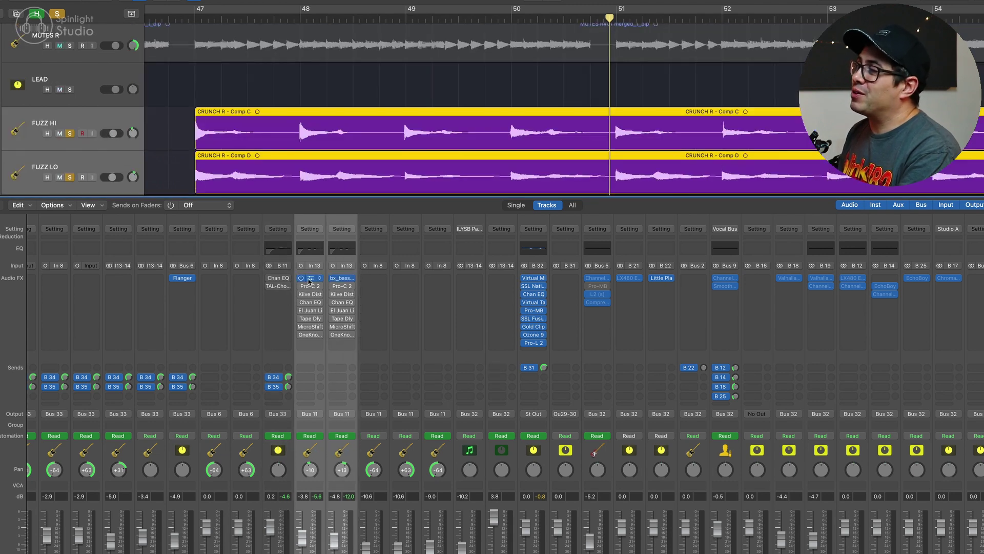
{"action": "left_click", "coordinate": [310, 281]}
{"action": "key", "text": "x"}
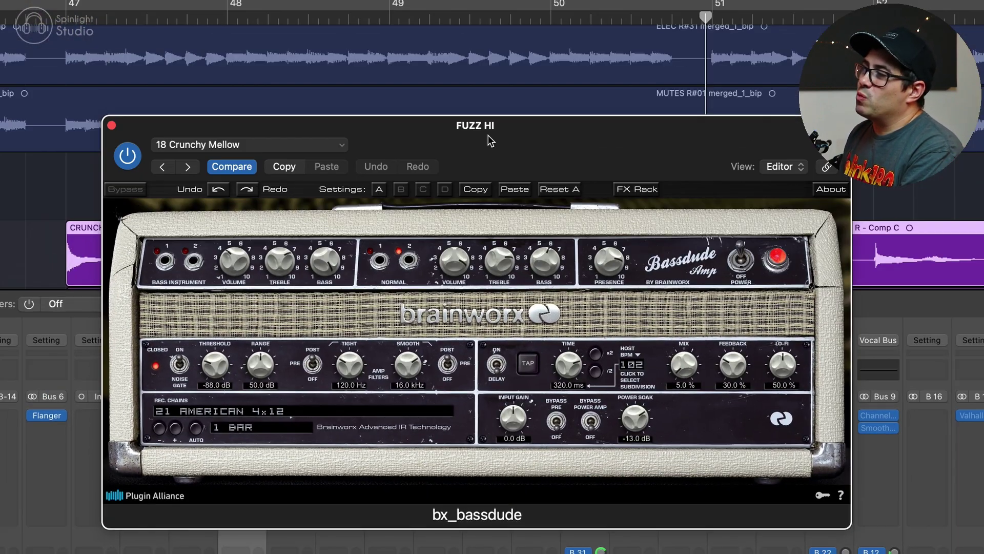
Step: Load the Guitar preset Bite and Sustain bM in FUZZ HI's Pro-C 2 and compare it with the track's own settings
{"action": "left_click", "coordinate": [56, 20]}
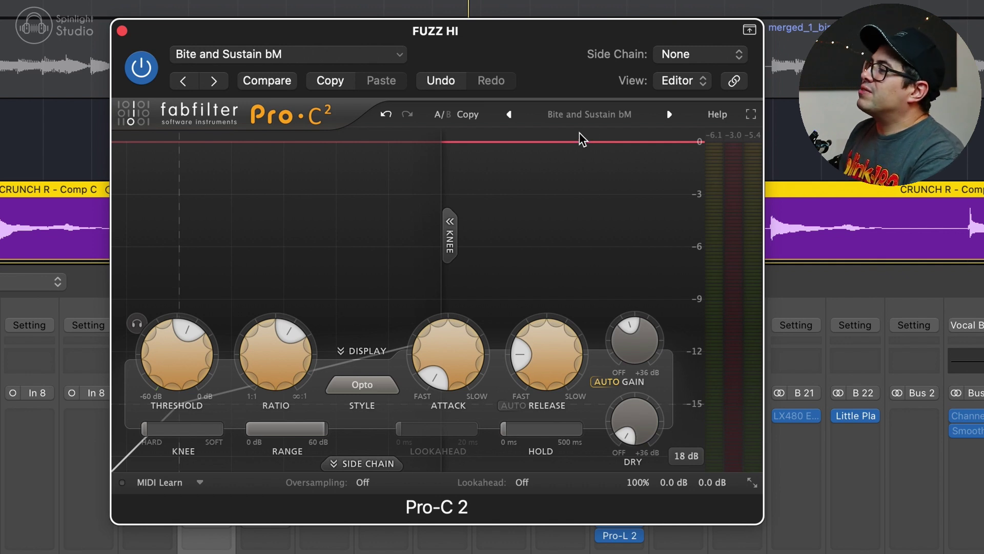
{"action": "left_click", "coordinate": [625, 114]}
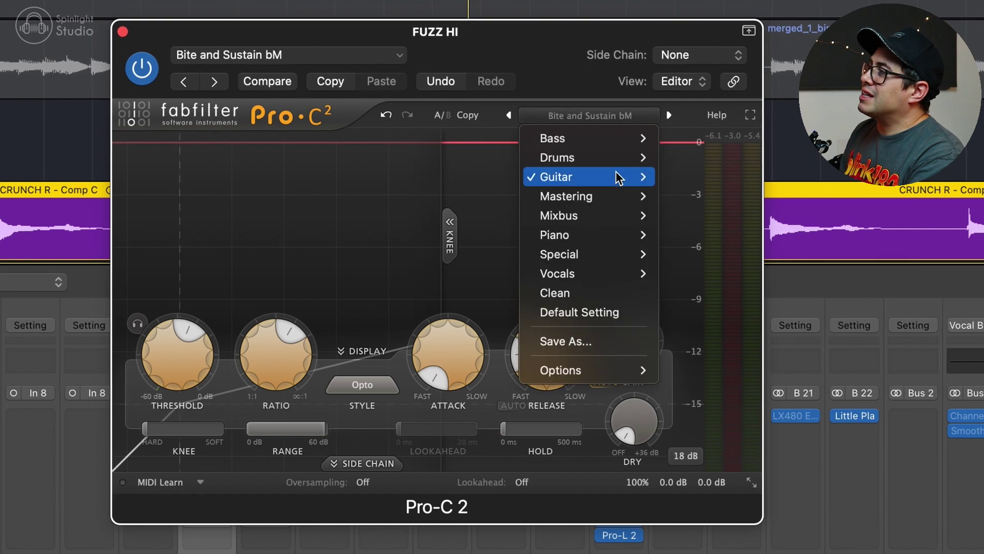
{"action": "mouse_move", "coordinate": [620, 177]}
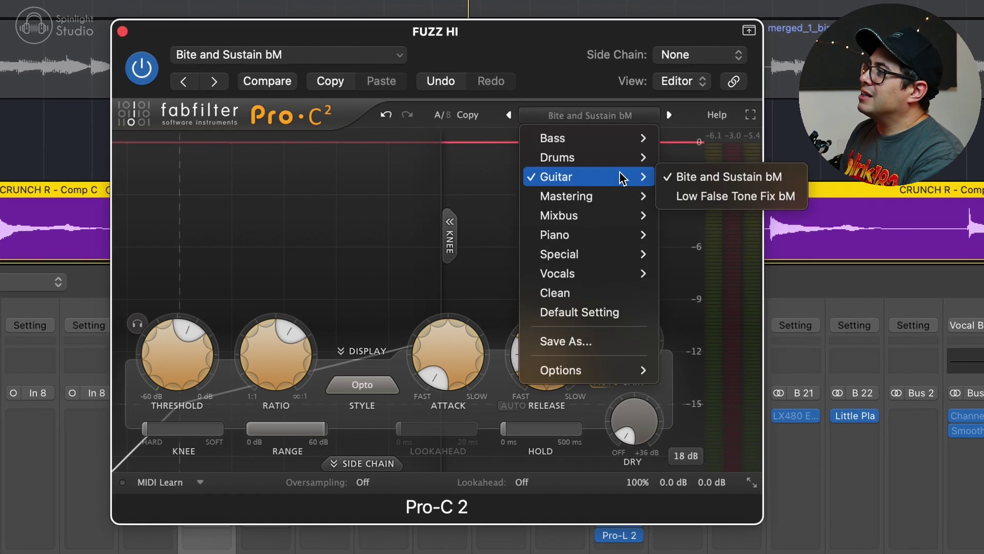
{"action": "left_click", "coordinate": [740, 176]}
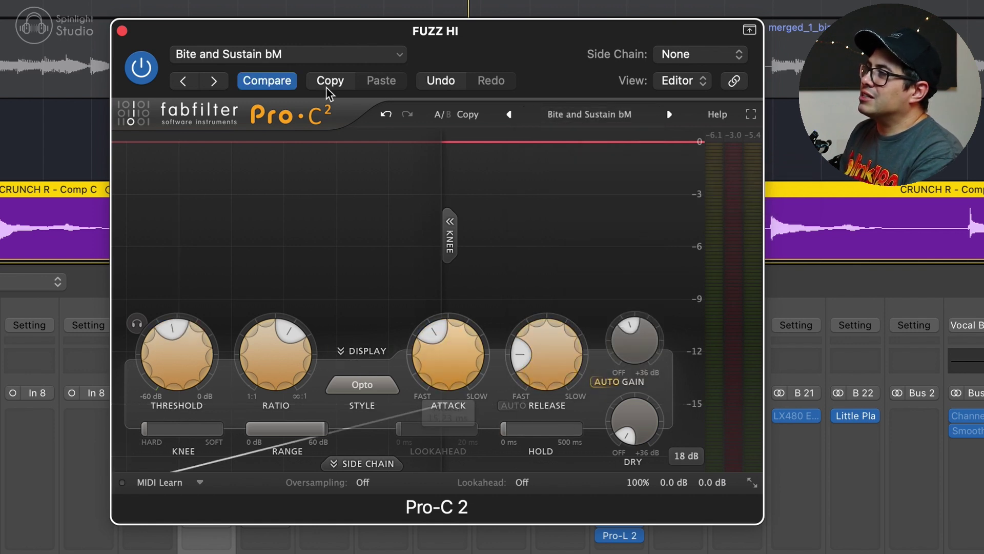
{"action": "left_click", "coordinate": [266, 80]}
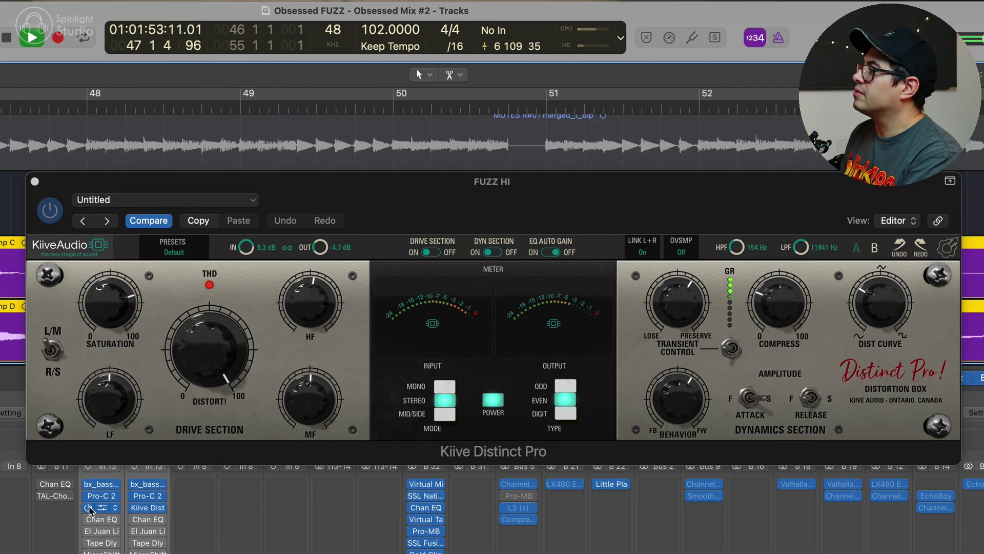
Step: Bypass and re-enable Kiive Distinct Pro on both fuzz tracks during playback to compare the sound, and stop playback
{"action": "left_click", "coordinate": [89, 511]}
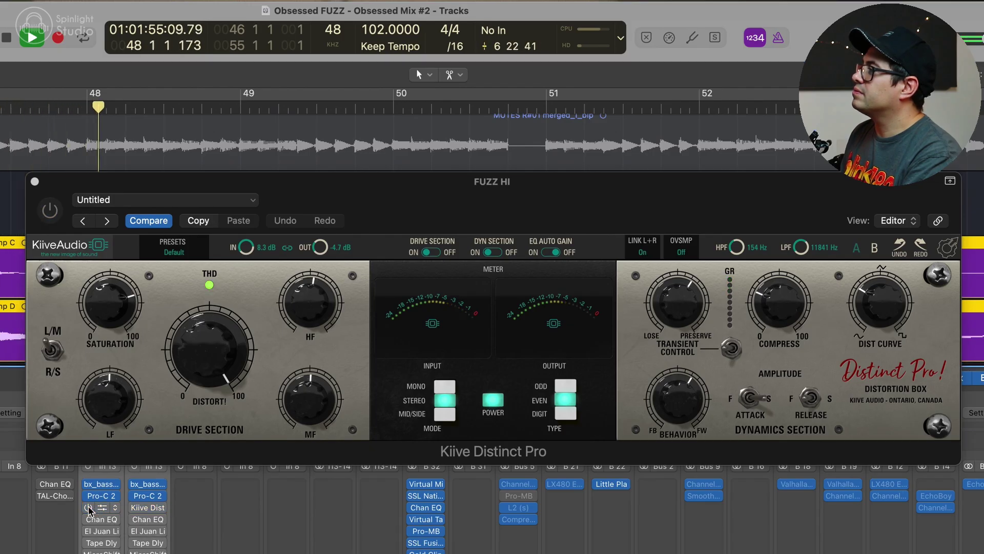
{"action": "left_click", "coordinate": [89, 510]}
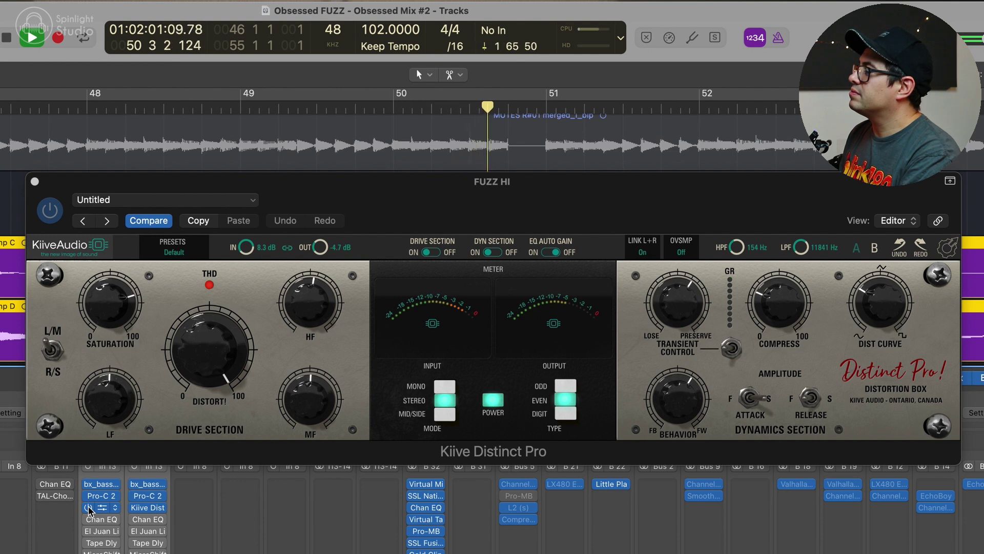
{"action": "key", "text": "space"}
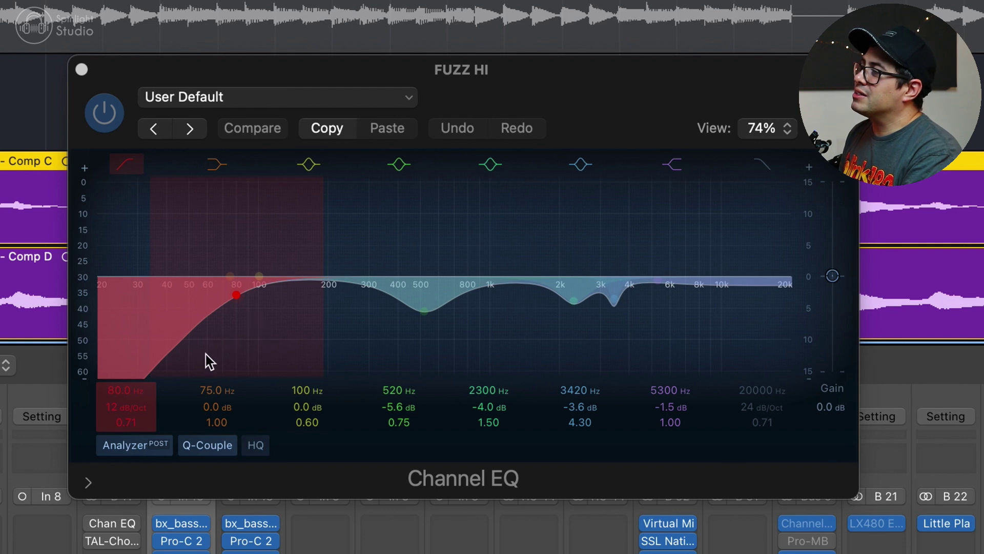
Step: Close the FUZZ LO Channel EQ window and toggle the FUZZ HI Channel EQ's bypass twice during playback to compare the sound
{"action": "key", "text": "space"}
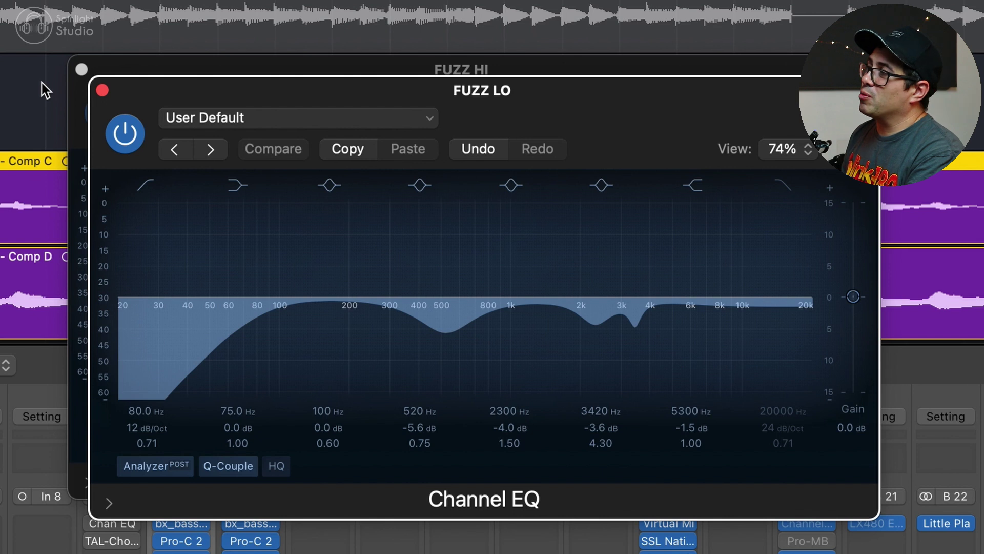
{"action": "left_click", "coordinate": [102, 91]}
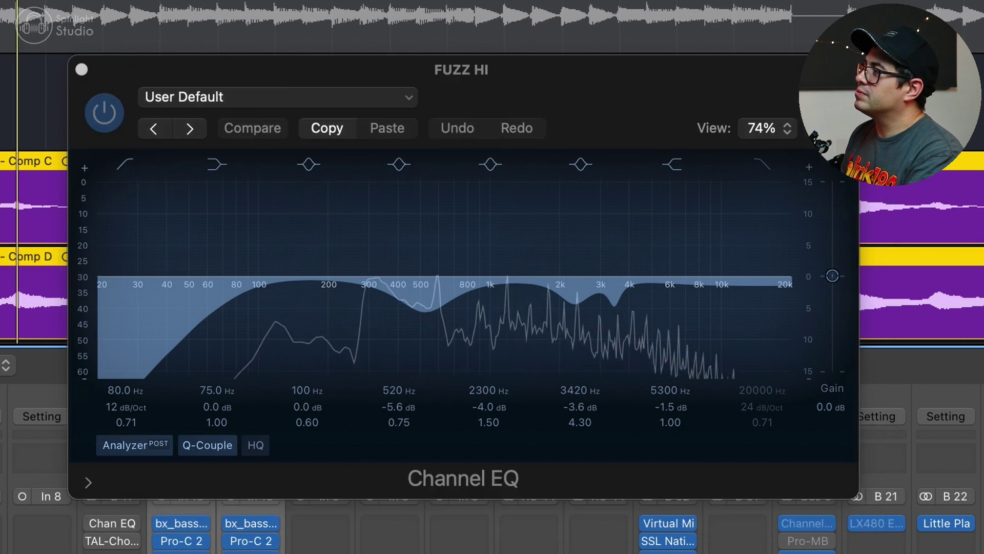
{"action": "left_click", "coordinate": [105, 113]}
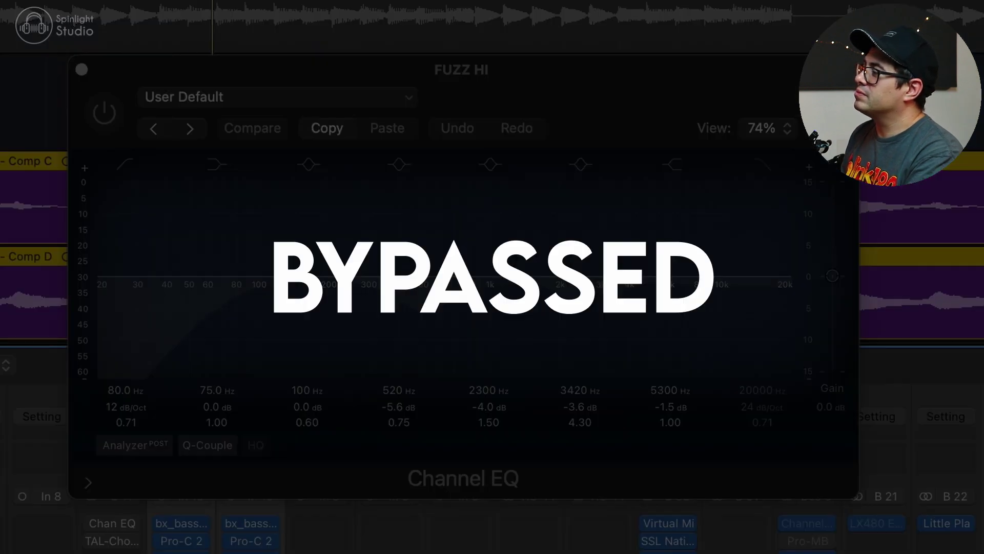
{"action": "left_click", "coordinate": [104, 112]}
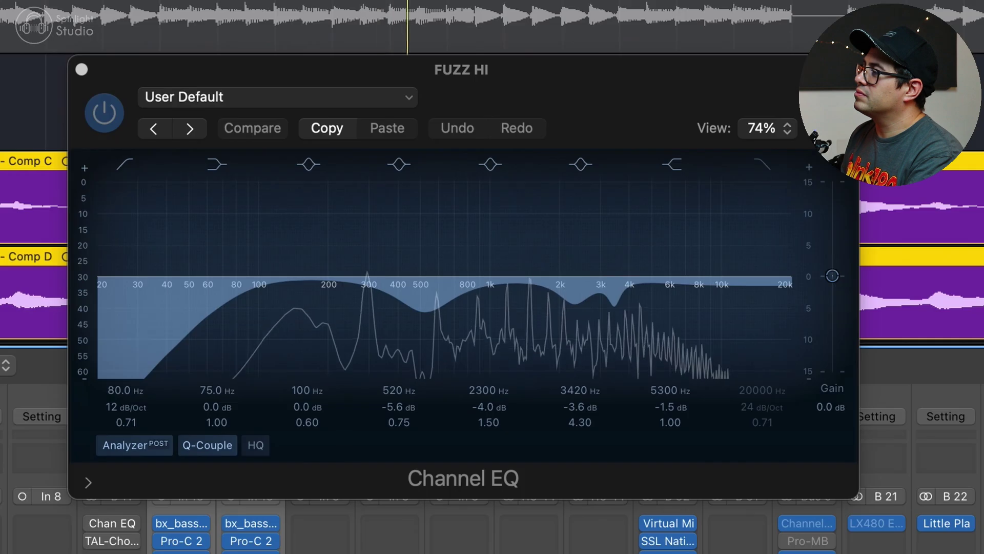
{"action": "left_click", "coordinate": [104, 112]}
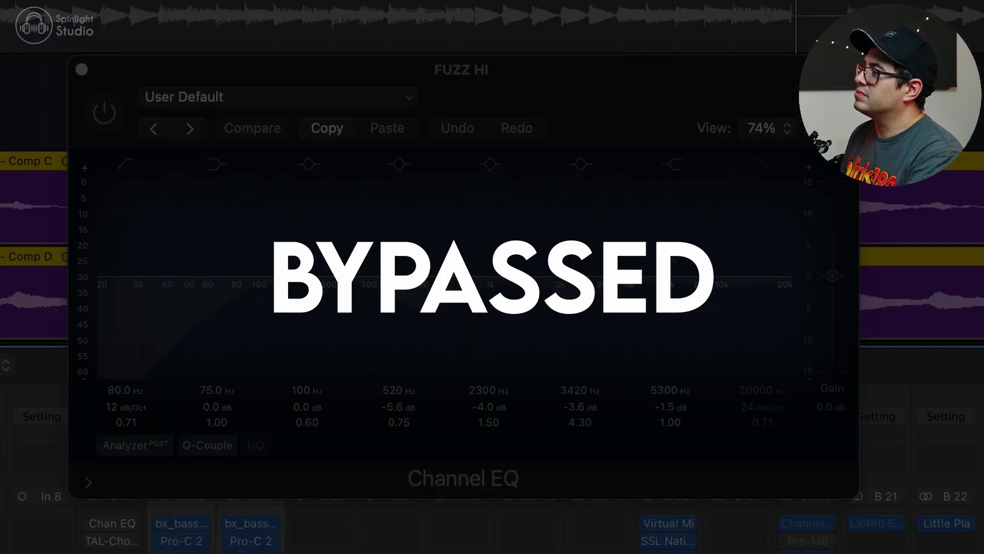
{"action": "left_click", "coordinate": [104, 113]}
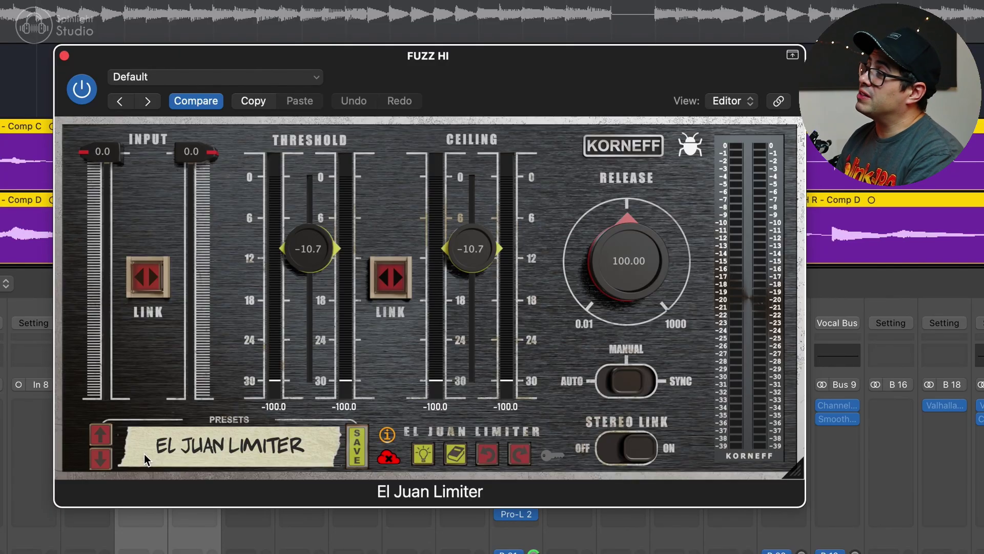
Step: Bypass and re-enable Tape Delay on the FUZZ HI and FUZZ LO tracks during playback to compare the sound
{"action": "left_click", "coordinate": [625, 147]}
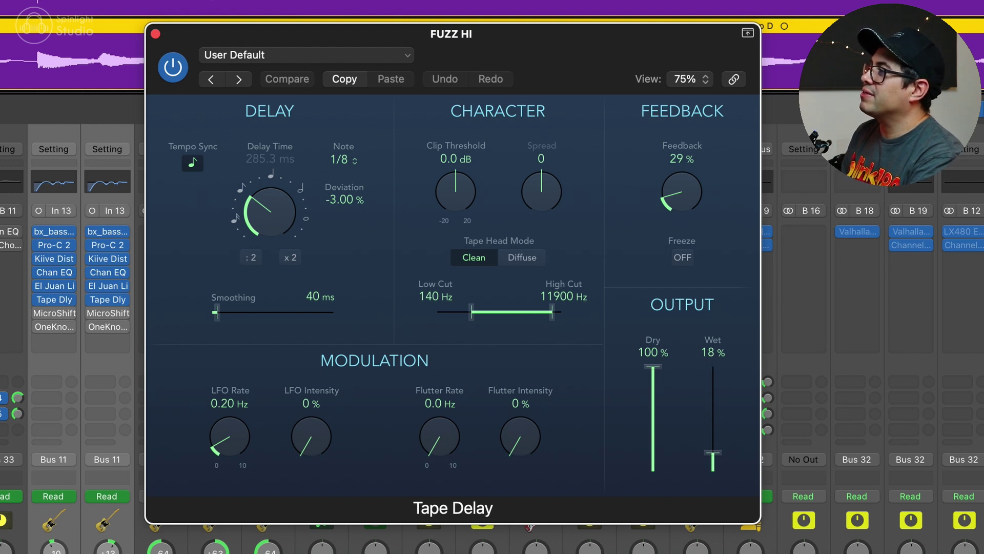
{"action": "left_click", "coordinate": [104, 109]}
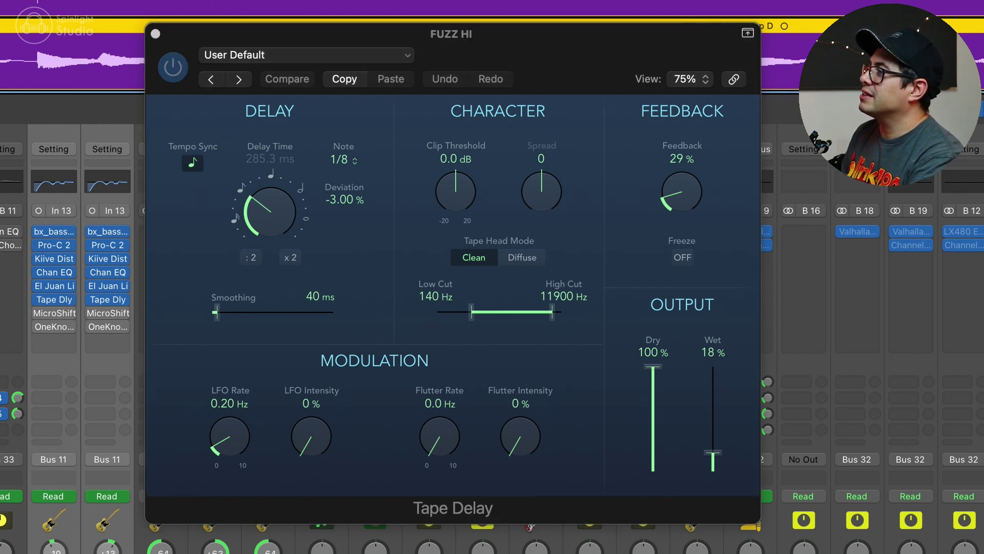
{"action": "left_click", "coordinate": [38, 300]}
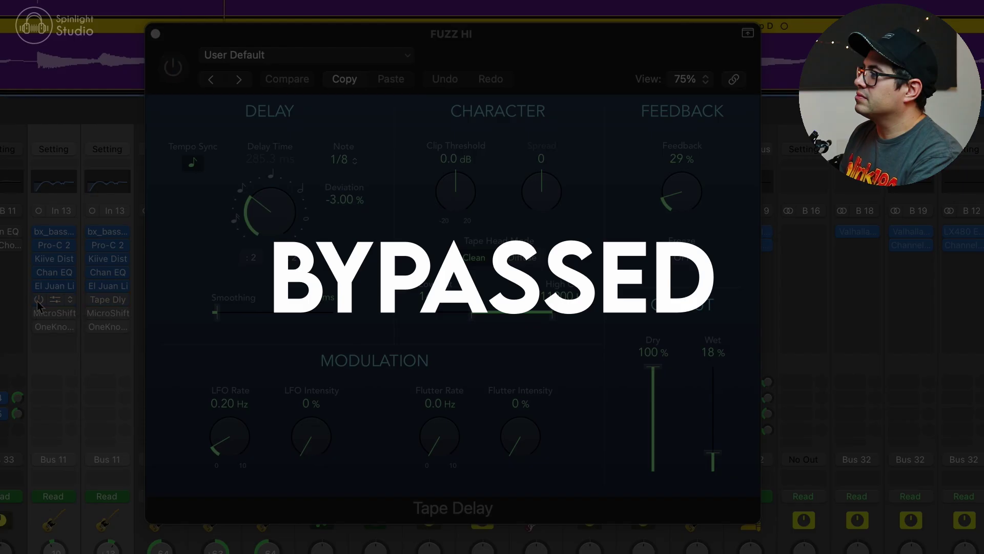
{"action": "left_click", "coordinate": [38, 300]}
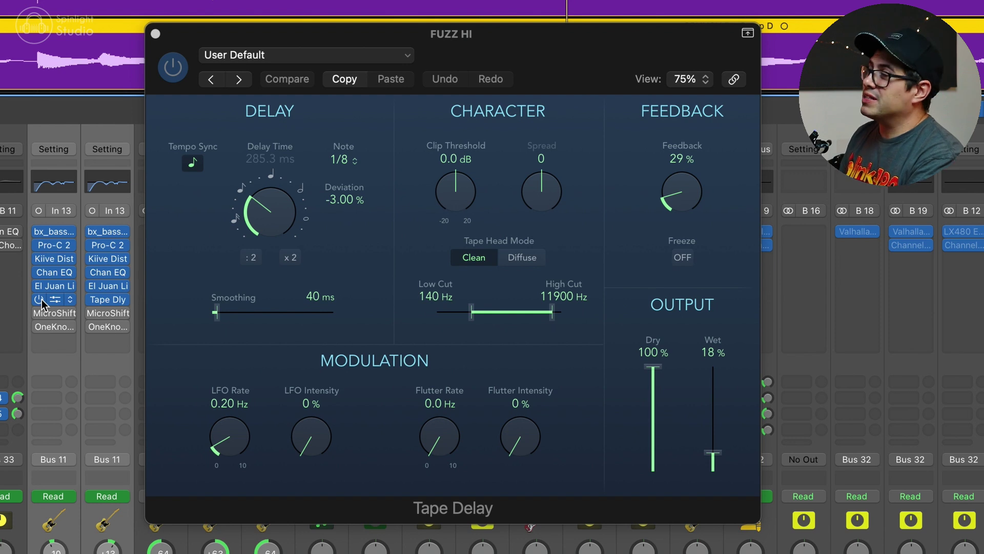
{"action": "scroll", "coordinate": [60, 298], "scroll_direction": "right", "scroll_amount": 2}
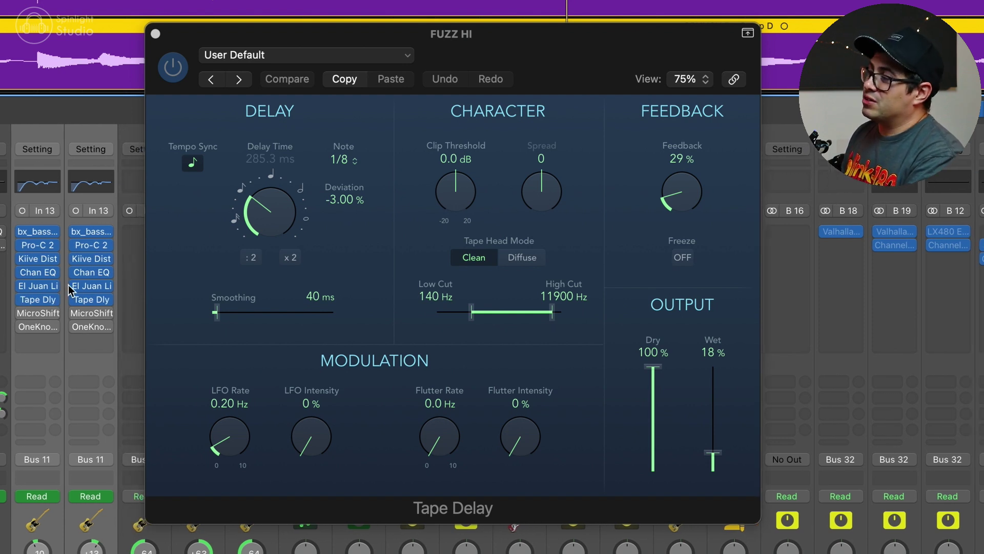
{"action": "mouse_move", "coordinate": [79, 275]}
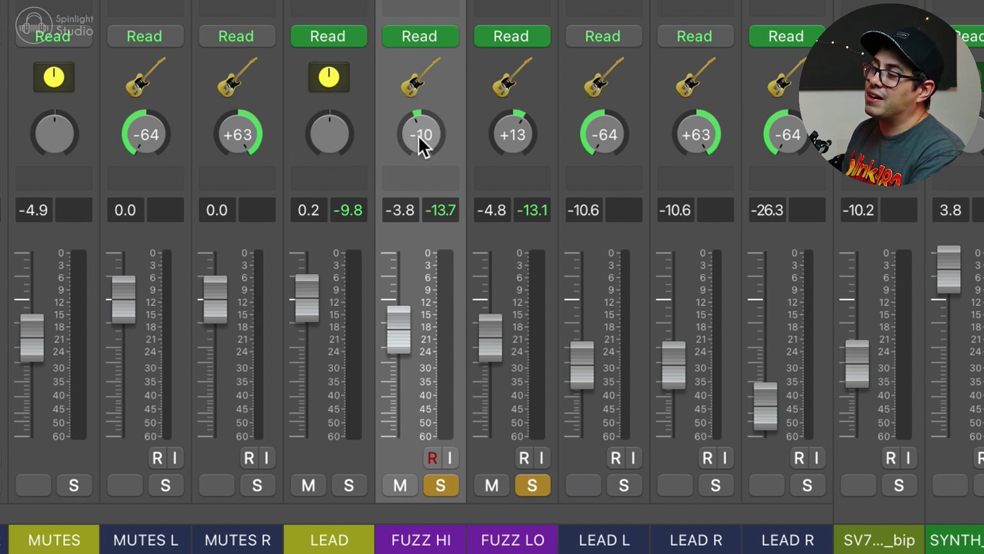
Step: Open the Channel EQ on the LEAD bus and play the soloed fuzz guitars through it
{"action": "left_click", "coordinate": [517, 92]}
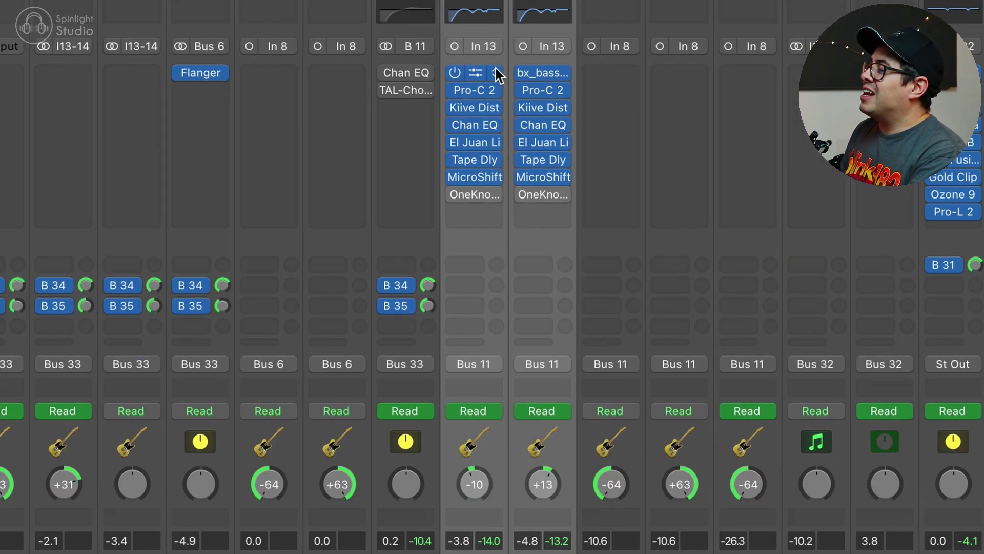
{"action": "left_click_drag", "start_coordinate": [496, 71], "coordinate": [503, 172]}
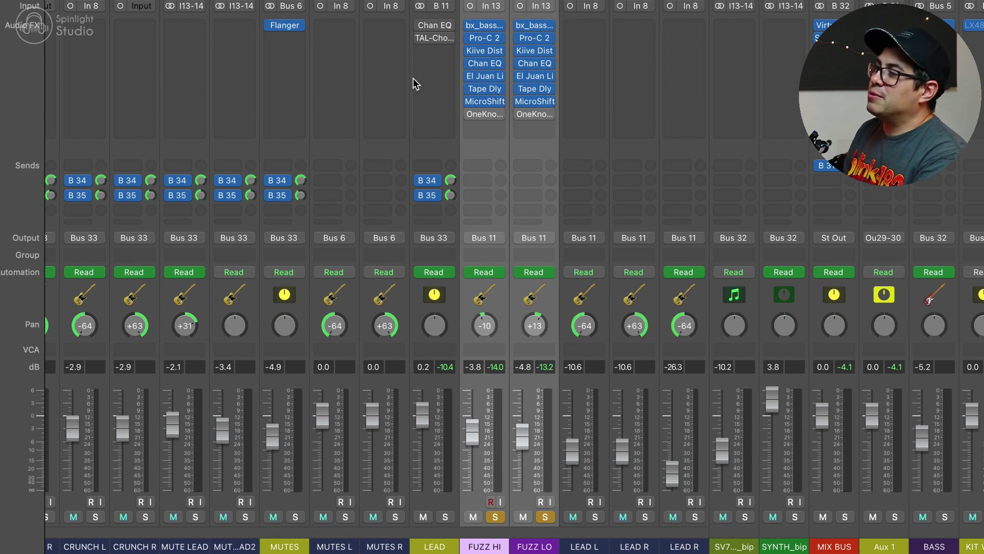
{"action": "left_click", "coordinate": [418, 26]}
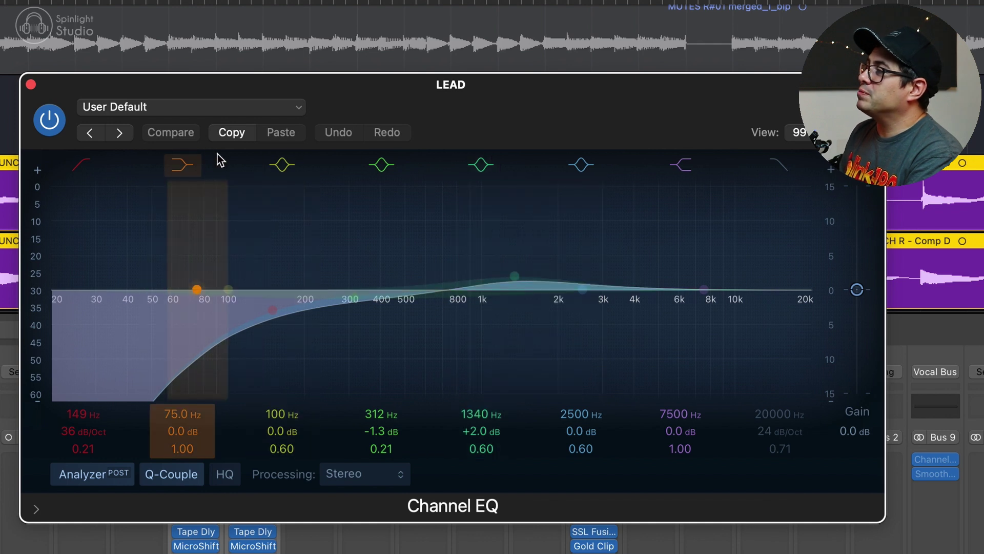
{"action": "key", "text": "space"}
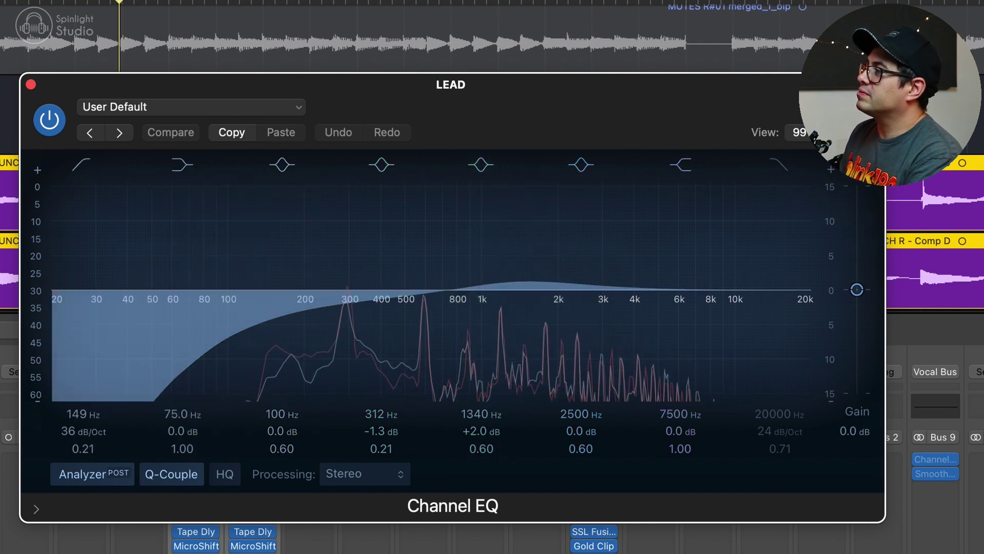
Step: Bypass and re-enable the LEAD bus Channel EQ during playback to compare the sound
{"action": "left_click", "coordinate": [49, 120]}
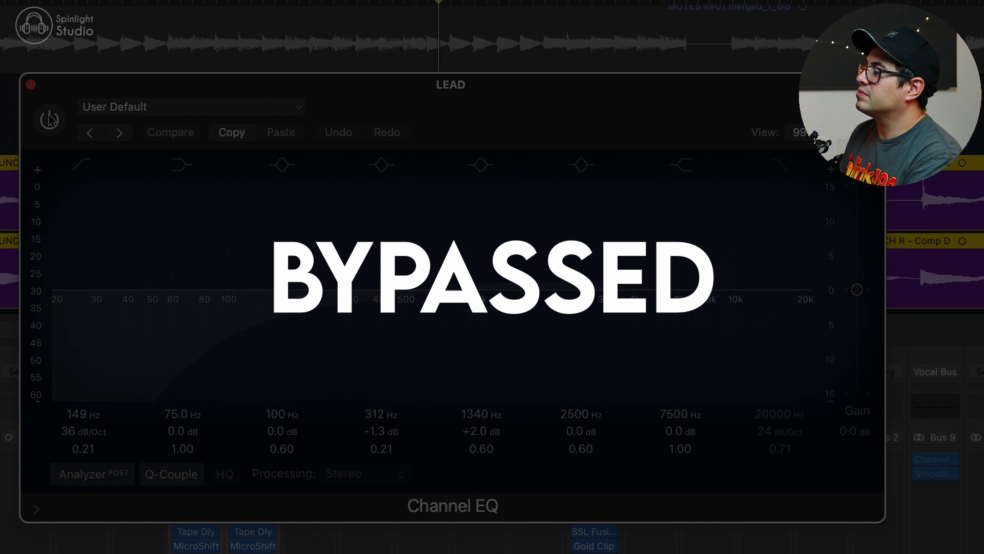
{"action": "left_click", "coordinate": [49, 119]}
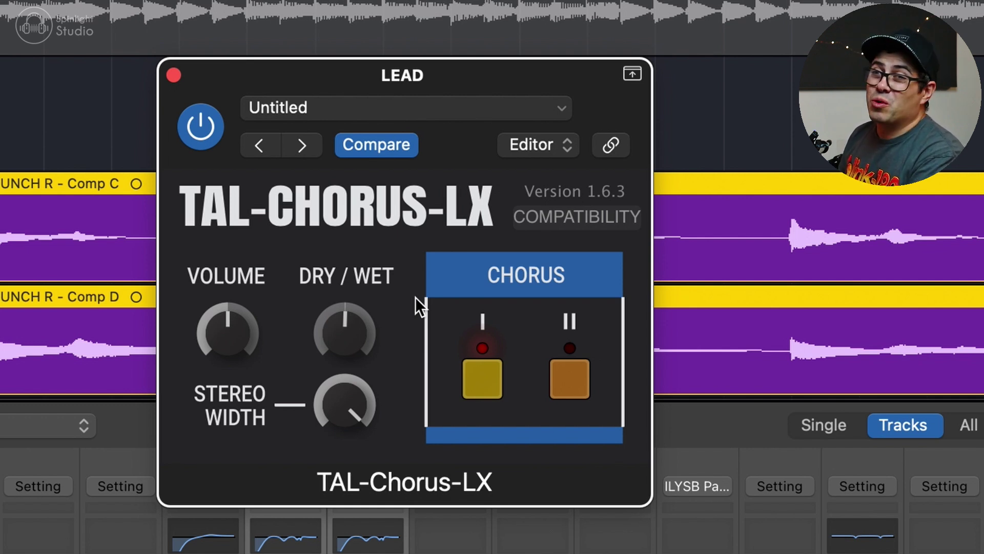
Step: Play the fuzz guitars and toggle the bypass of TAL-Chorus-LX on the LEAD bus to compare the sound, then close its window
{"action": "key", "text": "space"}
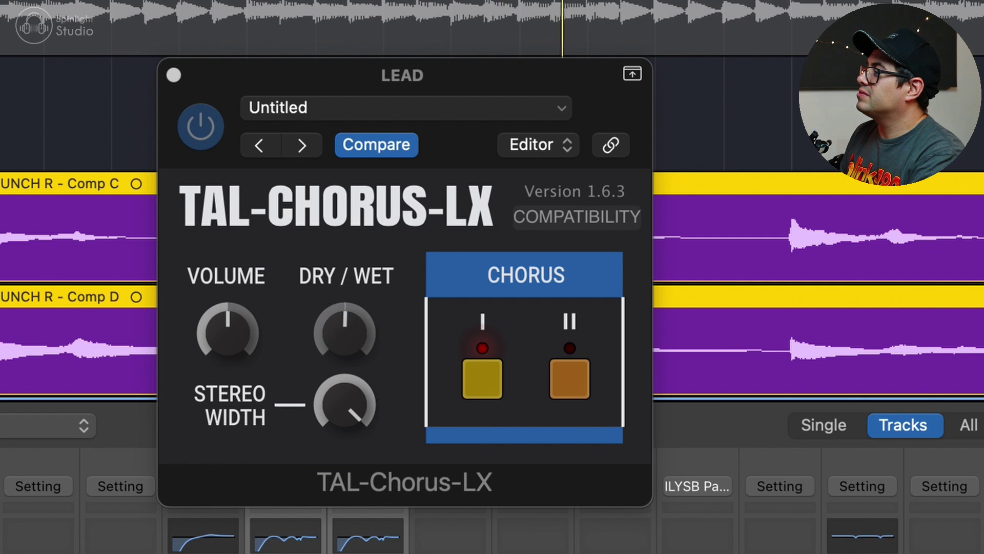
{"action": "left_click", "coordinate": [200, 126]}
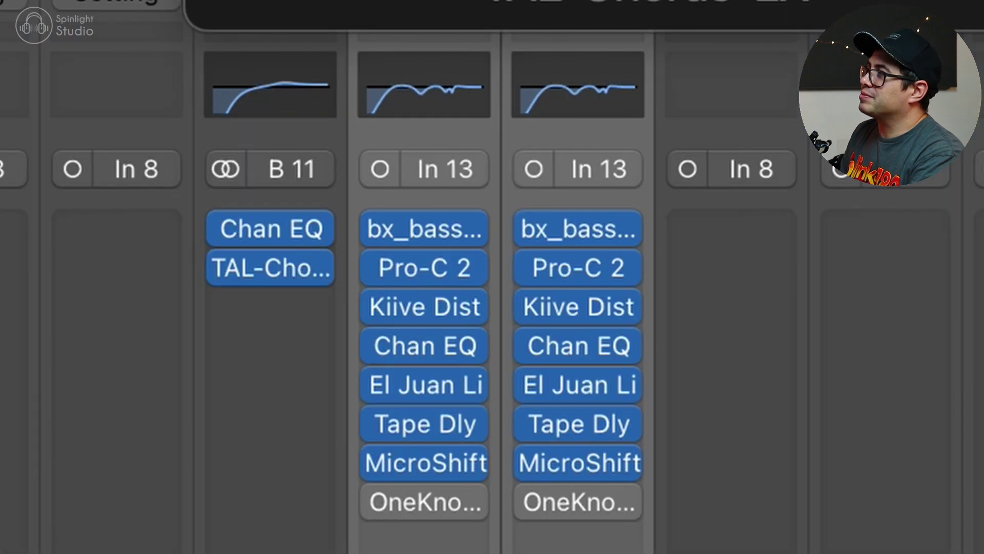
{"action": "key", "text": "super+w"}
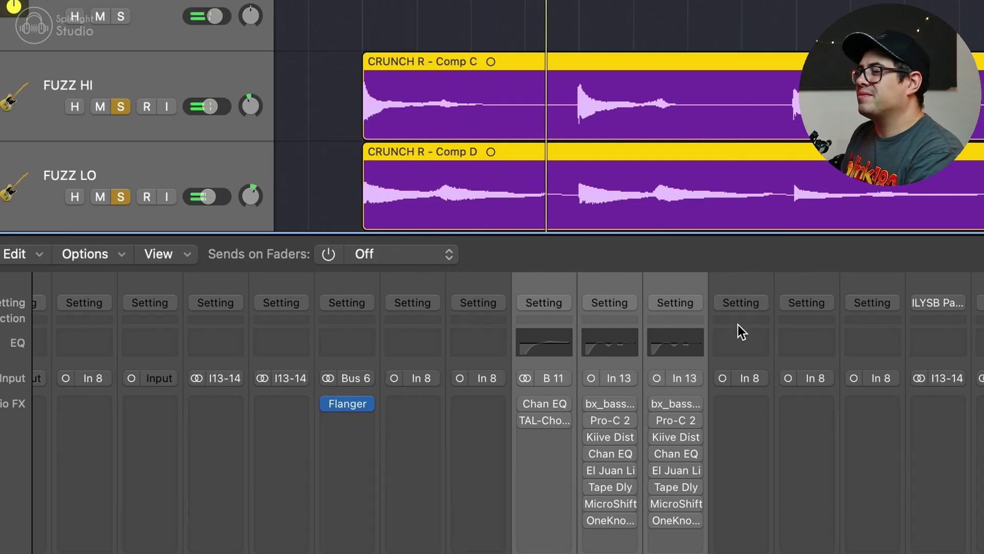
Step: Enable the OneKnob Filter on the FUZZ HI and FUZZ LO tracks and open both plug-in windows
{"action": "mouse_move", "coordinate": [665, 400]}
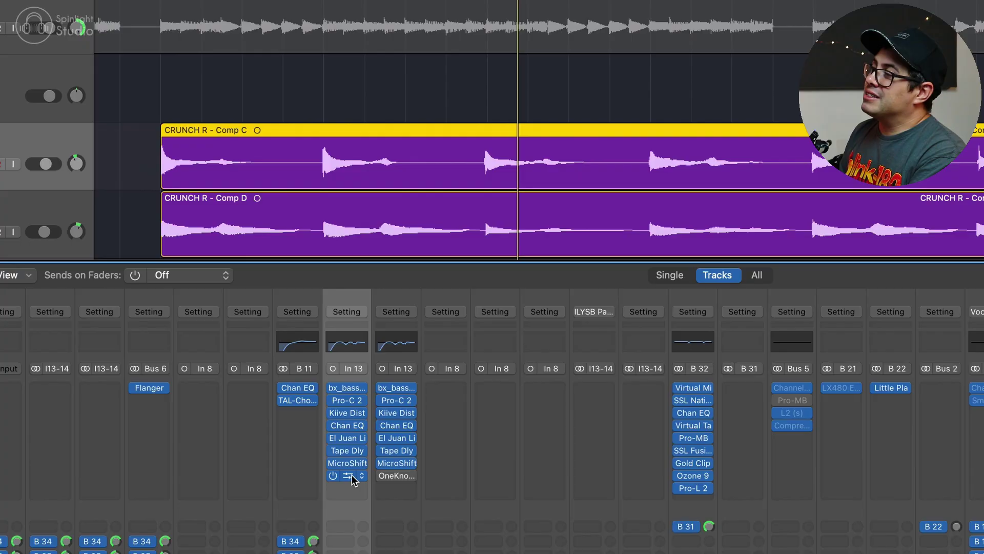
{"action": "left_click", "coordinate": [372, 472]}
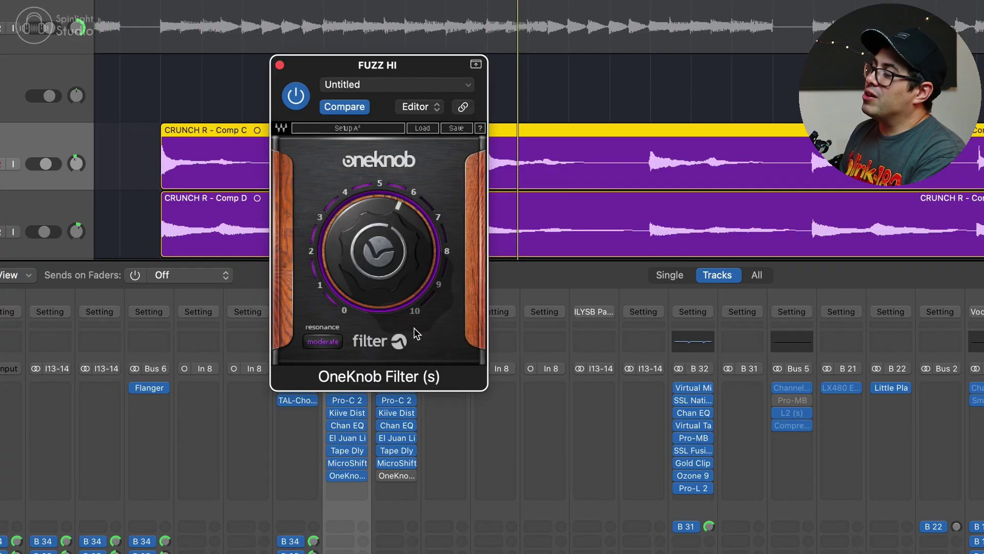
{"action": "left_click", "coordinate": [401, 482]}
{"action": "left_click", "coordinate": [398, 478]}
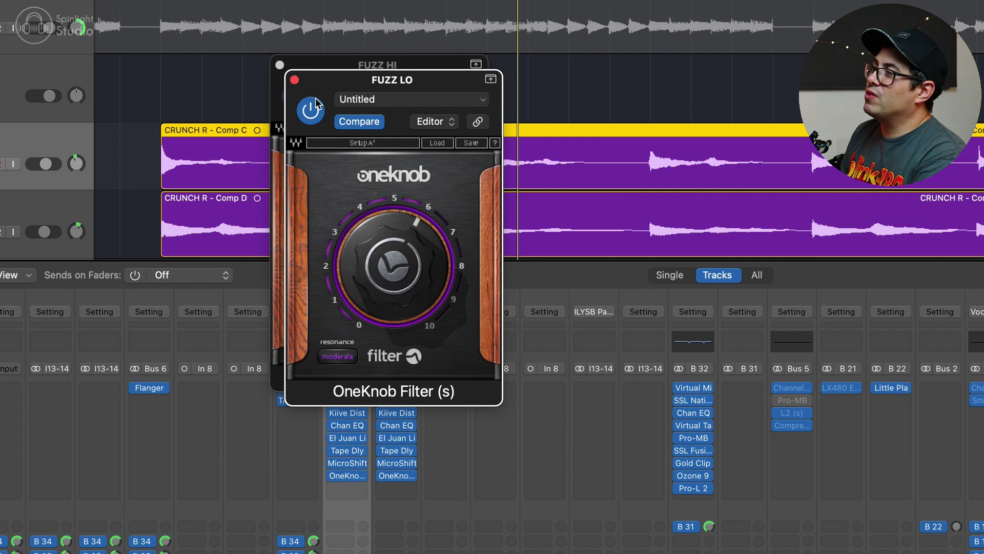
Step: Place the FUZZ HI and FUZZ LO OneKnob Filter windows side by side and show the track automation
{"action": "left_click_drag", "start_coordinate": [388, 81], "coordinate": [628, 80]}
{"action": "left_click_drag", "start_coordinate": [429, 71], "coordinate": [451, 80]}
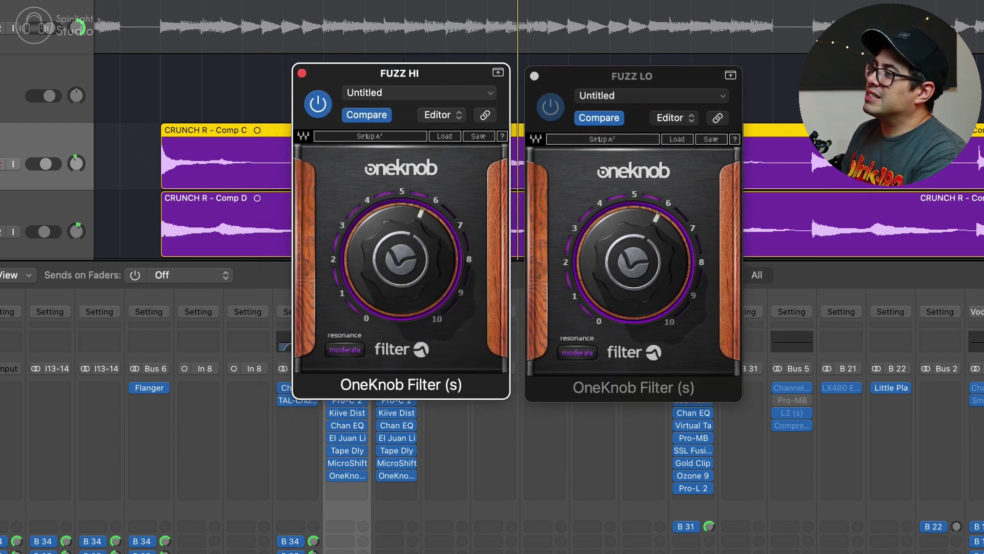
{"action": "key", "text": "a"}
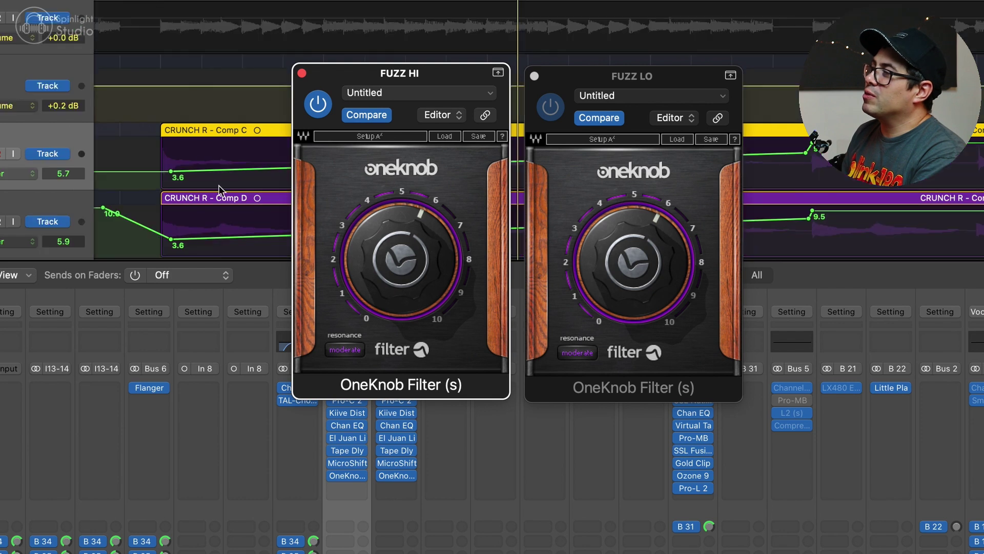